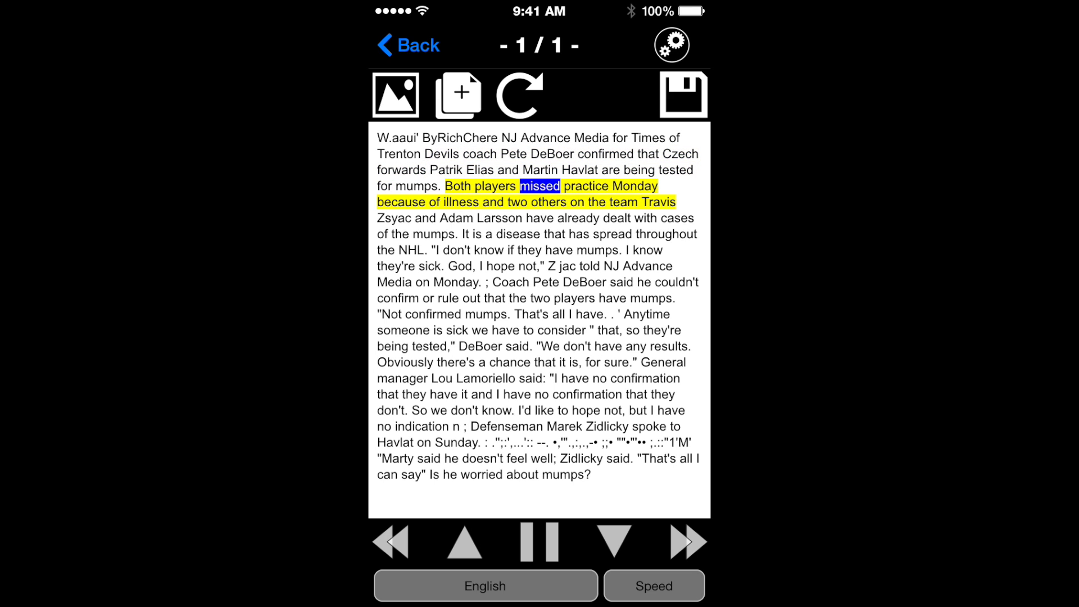
- Pause the article, confirm speech speed stays at 20%, resume reading, then stop it
left_click(540, 542)
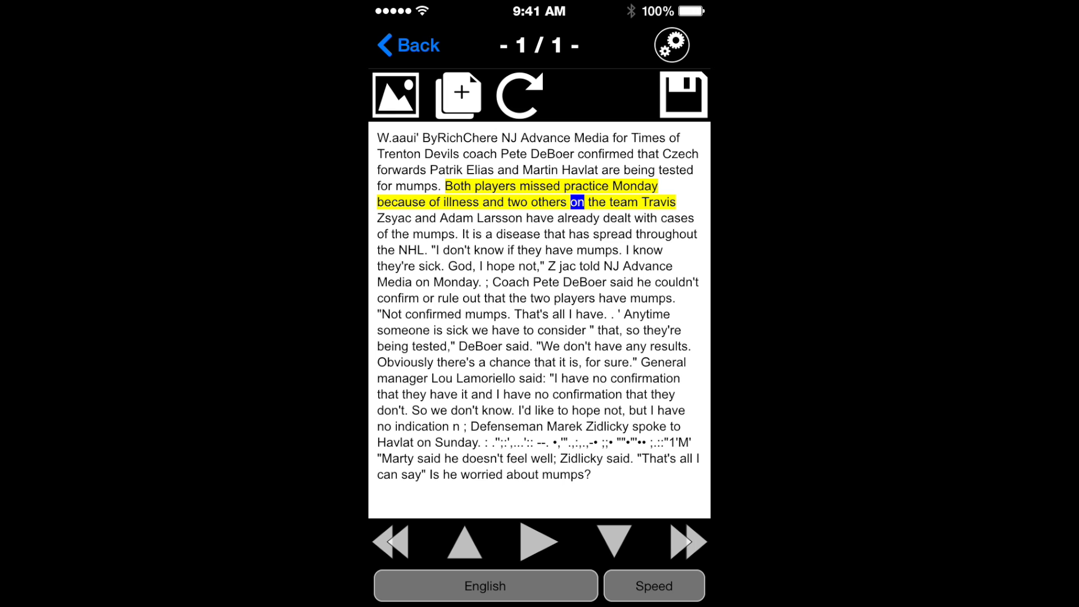
left_click(654, 586)
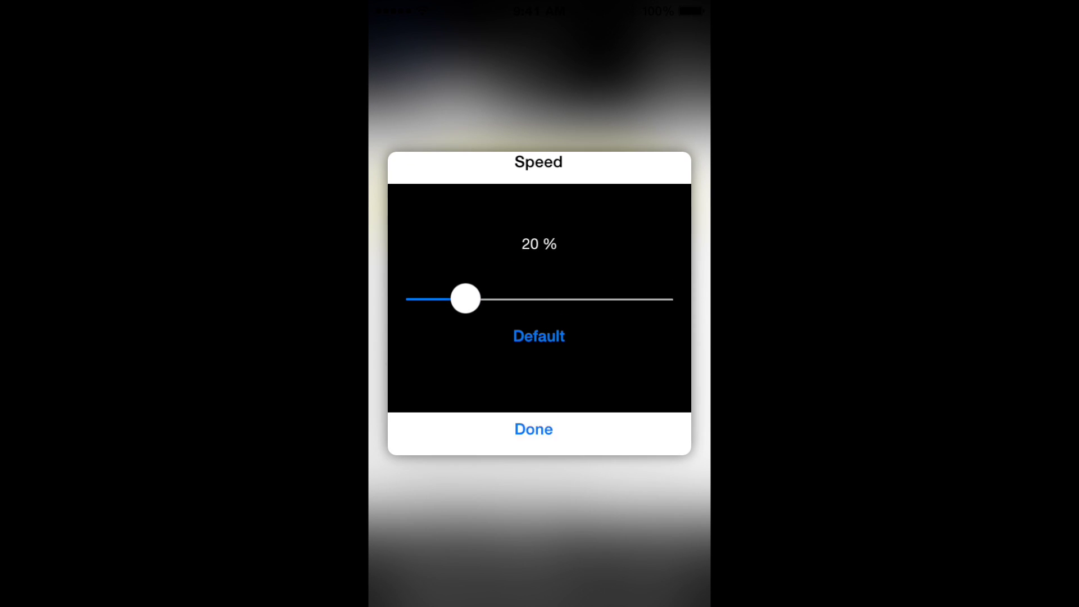
left_click(534, 440)
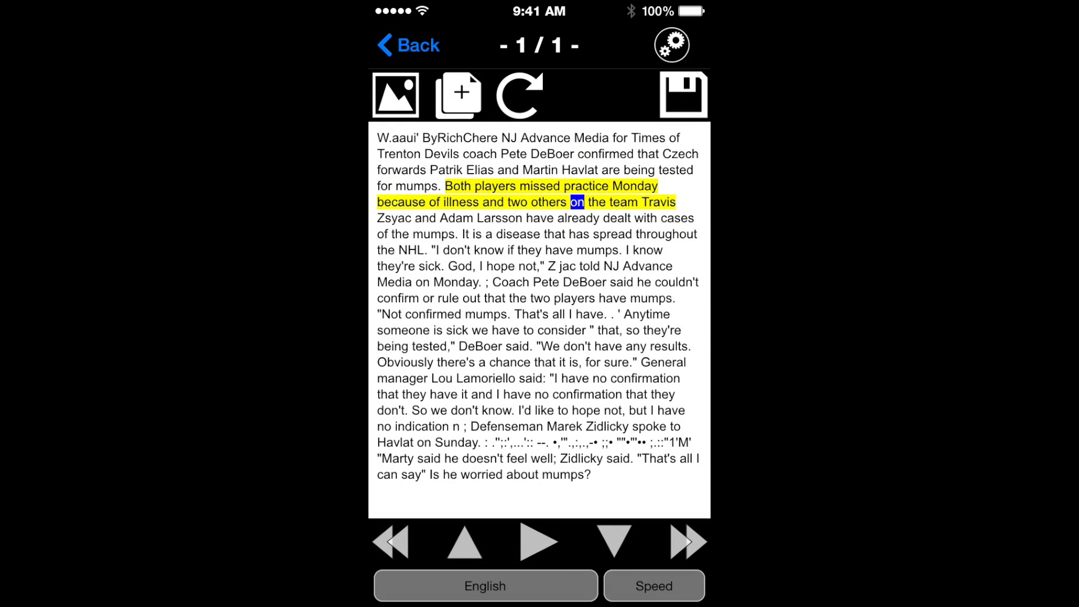
left_click(615, 542)
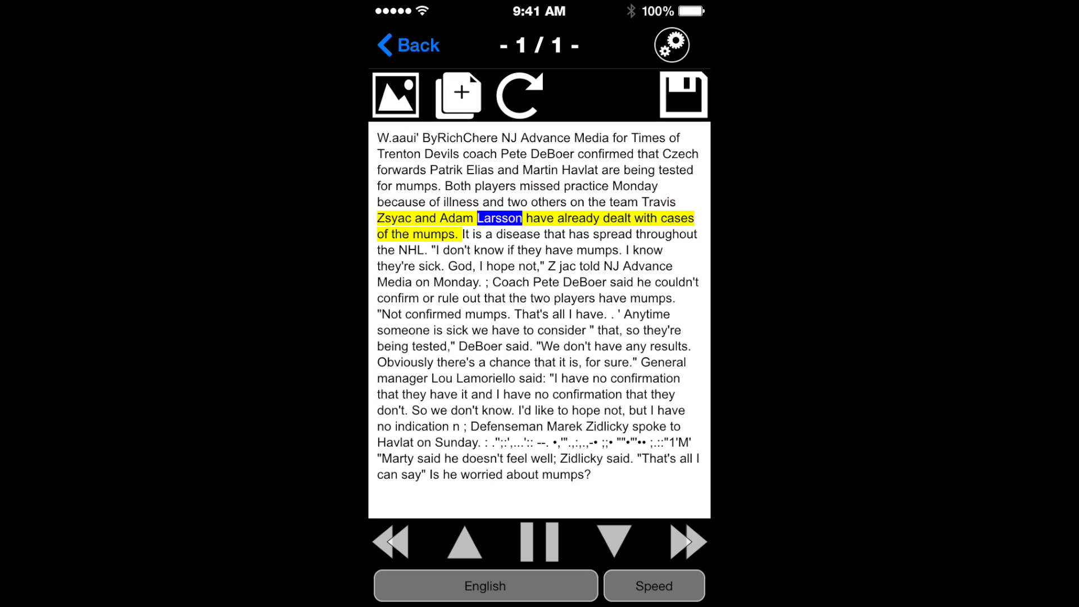
left_click(541, 542)
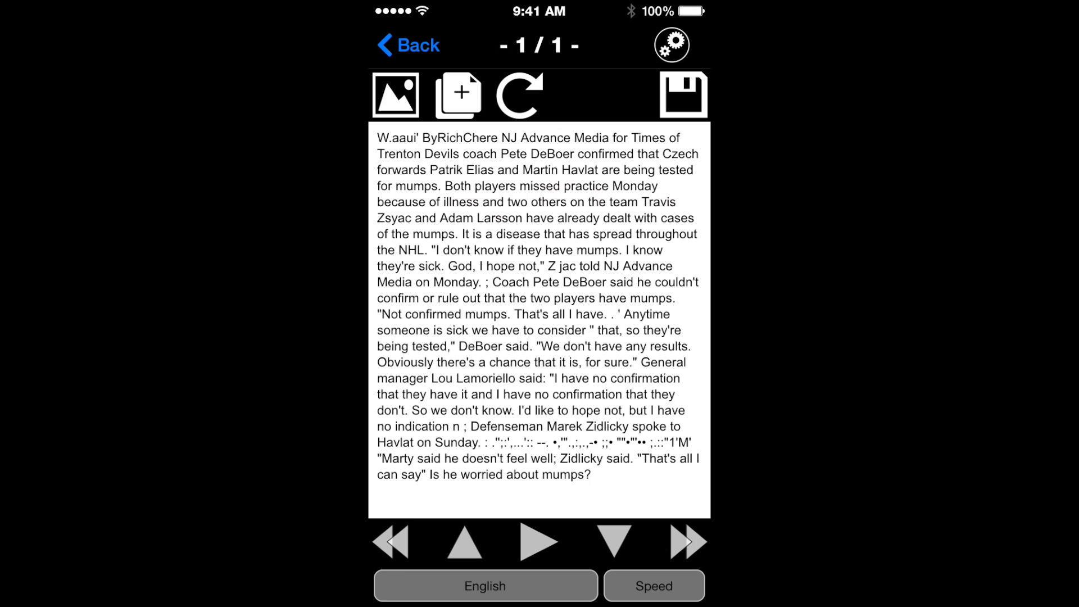
left_click(395, 95)
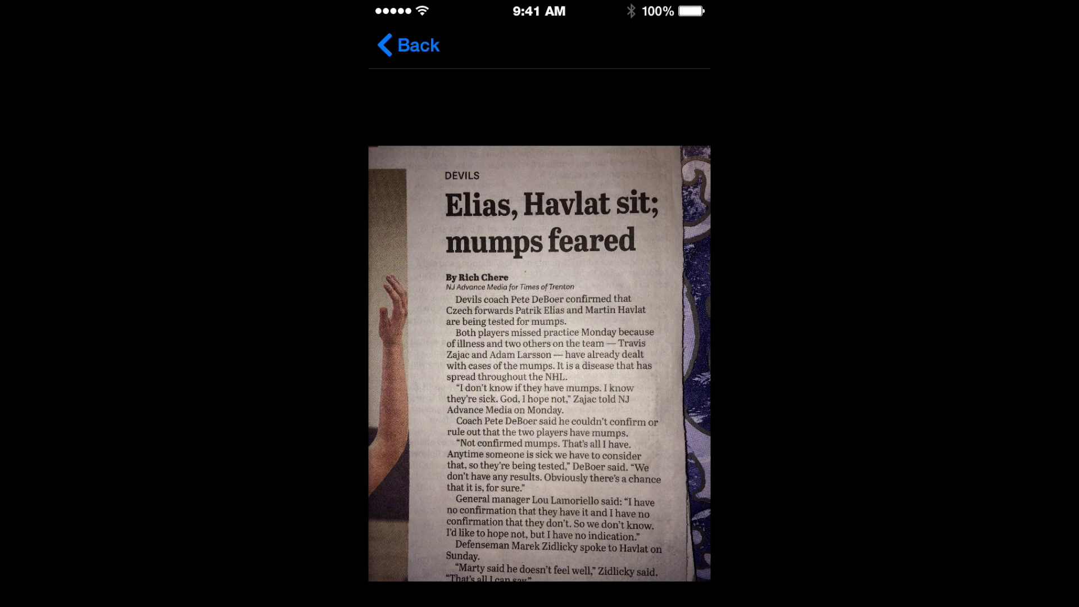
left_click(408, 44)
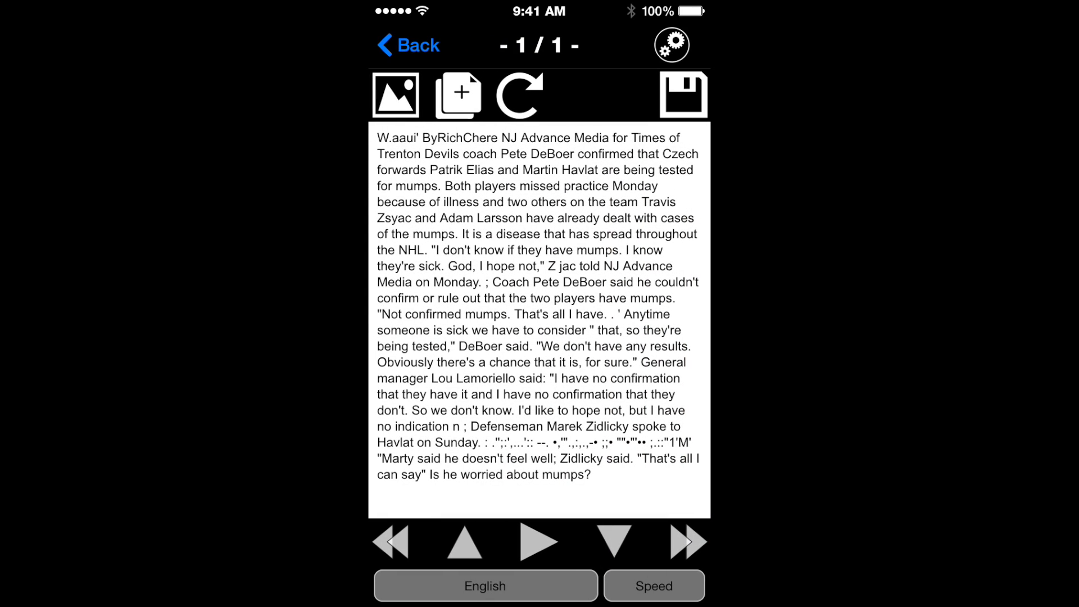
left_click(408, 45)
left_click(672, 45)
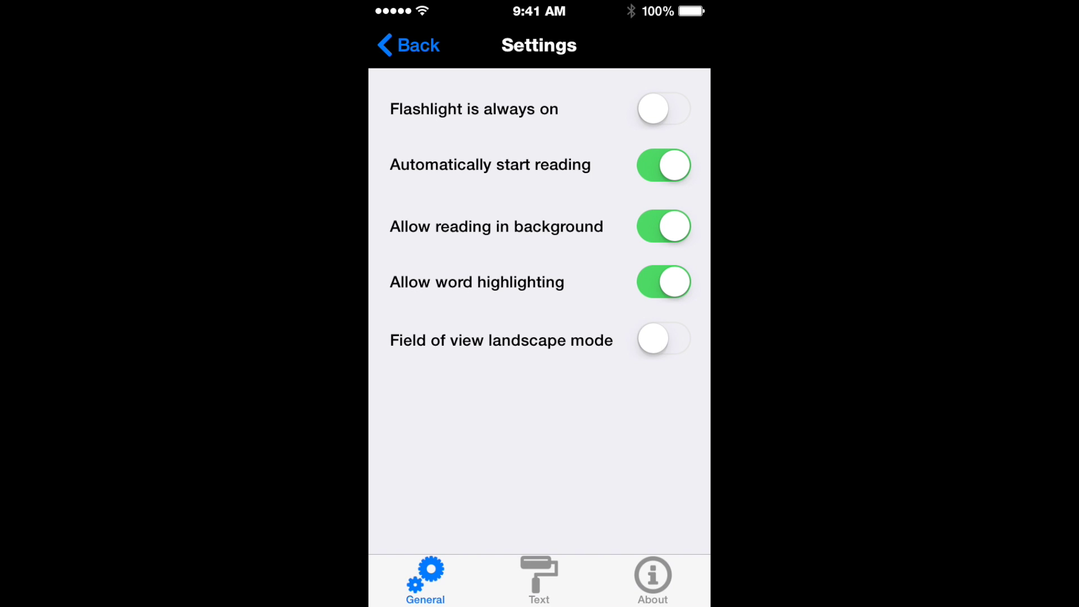
left_click(540, 580)
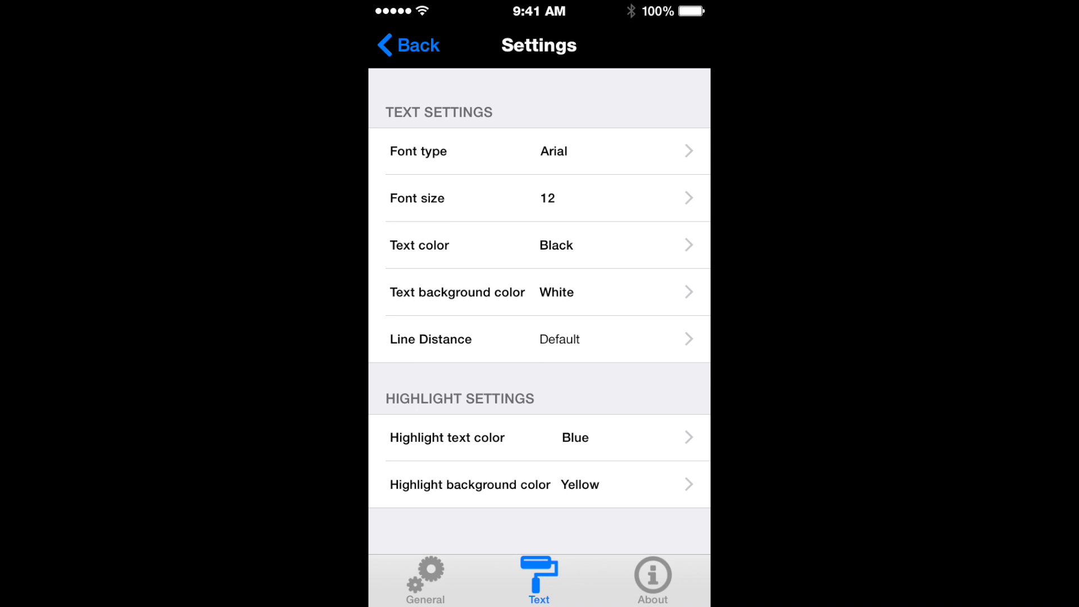
left_click(652, 580)
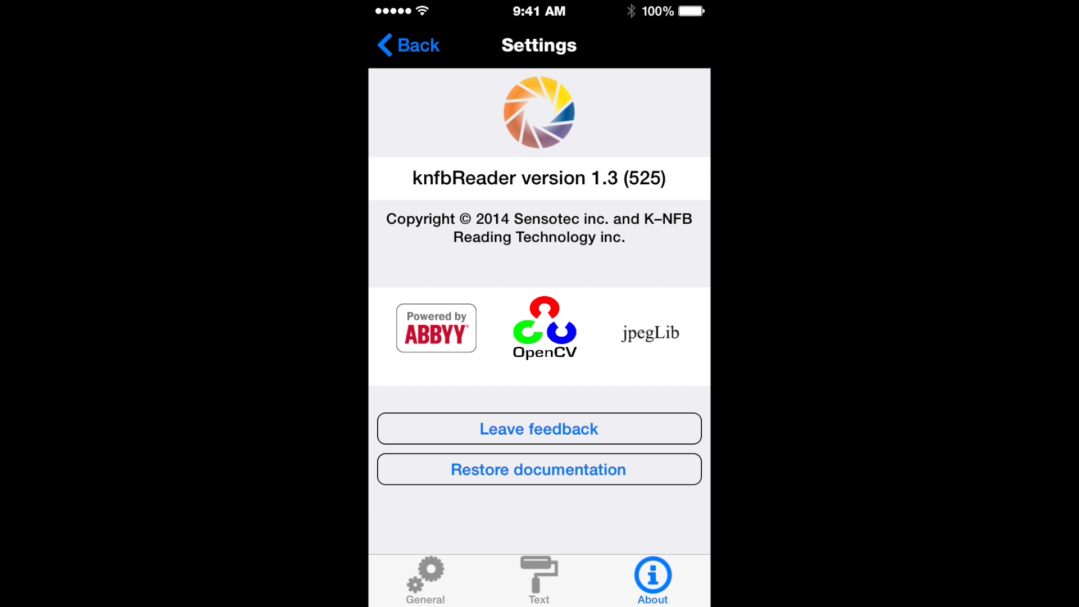
left_click(408, 45)
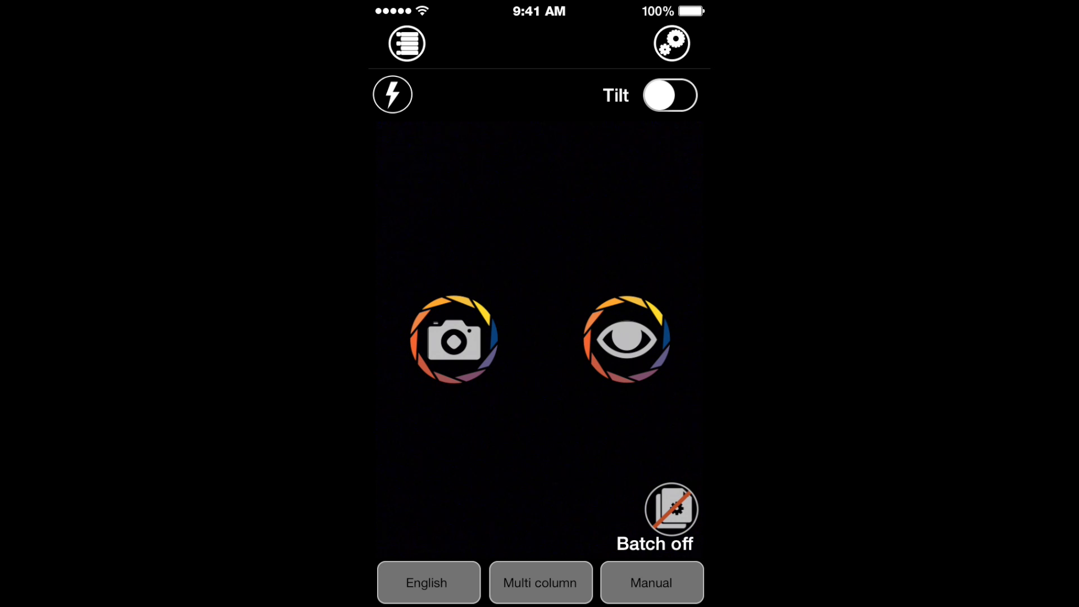
- View the Scanned files list with TempDoc and test, then return to the camera screen
left_click(407, 43)
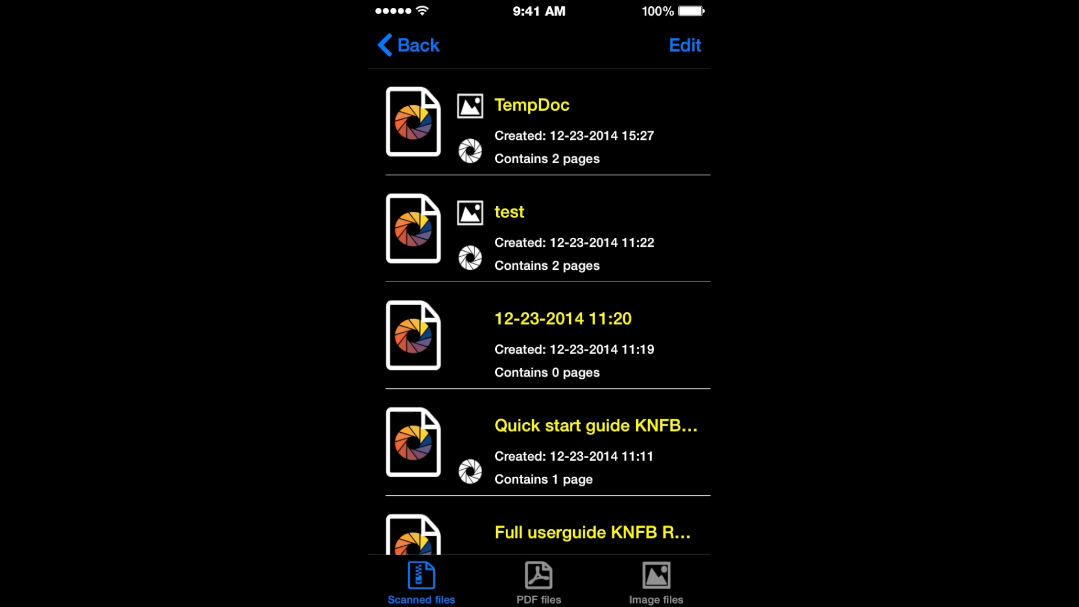
left_click(409, 44)
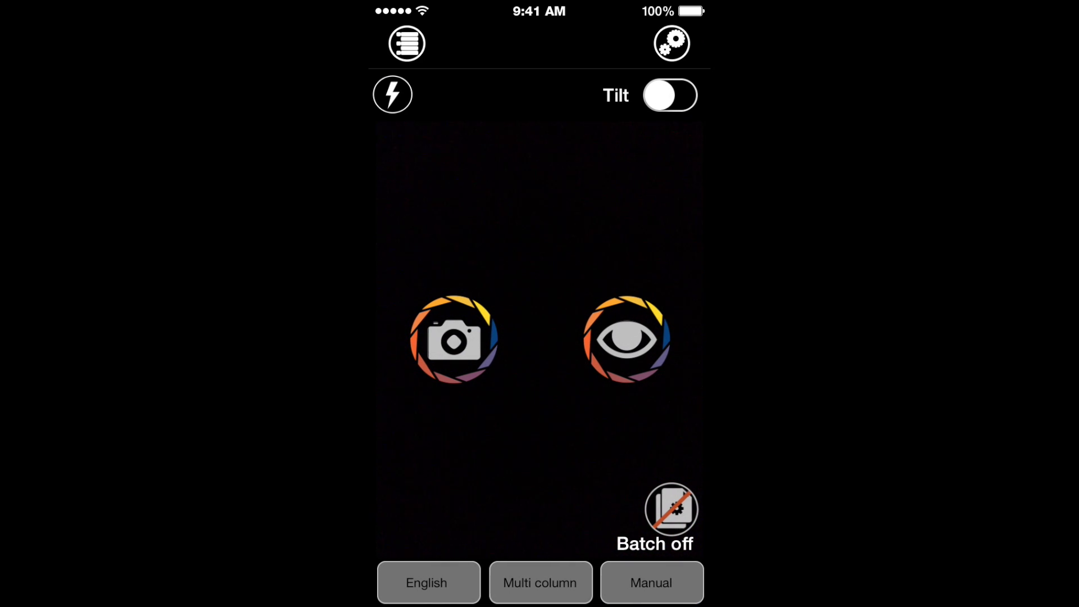